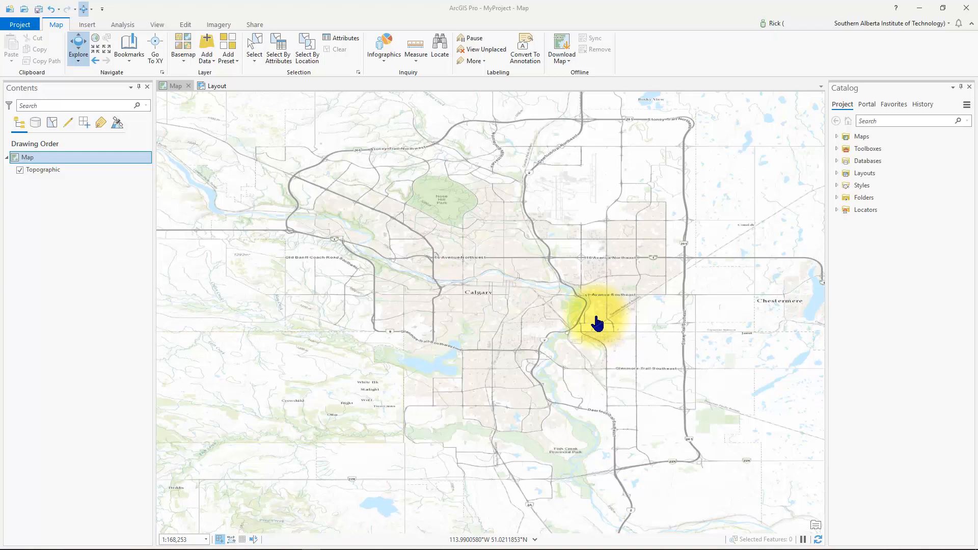
- Add the Traffic_Signals_Point feature class from the MyProject.gdb database to the map
click(836, 161)
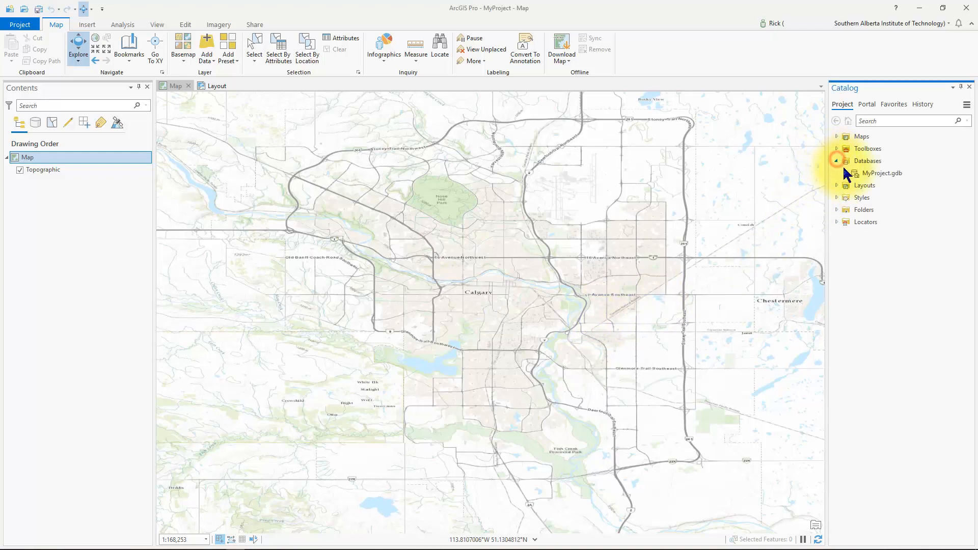
click(845, 173)
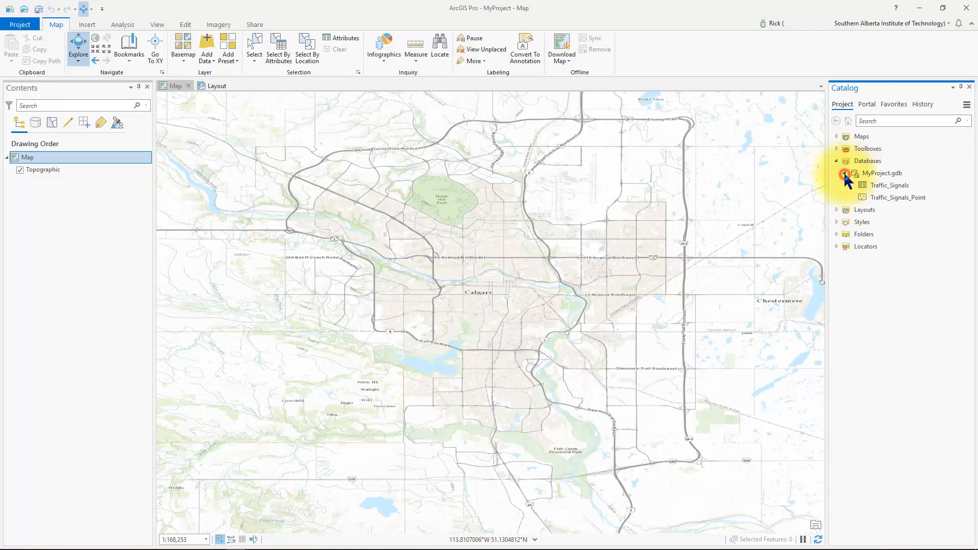
click(894, 198)
click(894, 197)
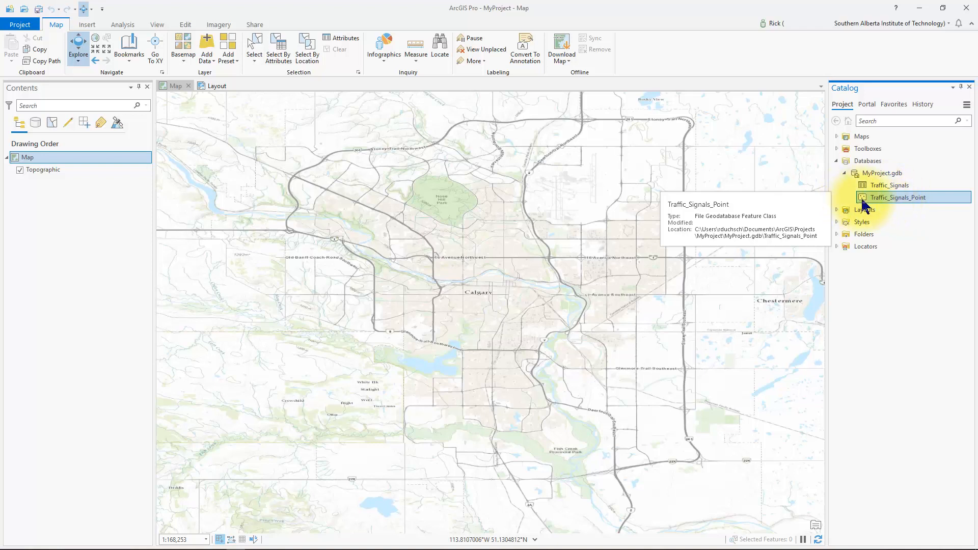
drag(892, 197, 509, 239)
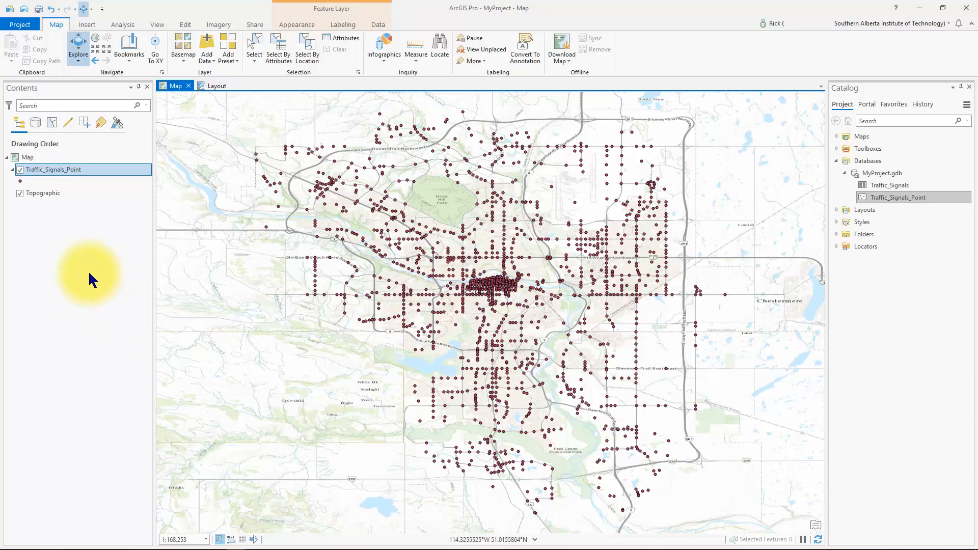
- Create two new Traffic_Signals_Point features with the Point tool just inside the ring road's northeast corner
click(67, 170)
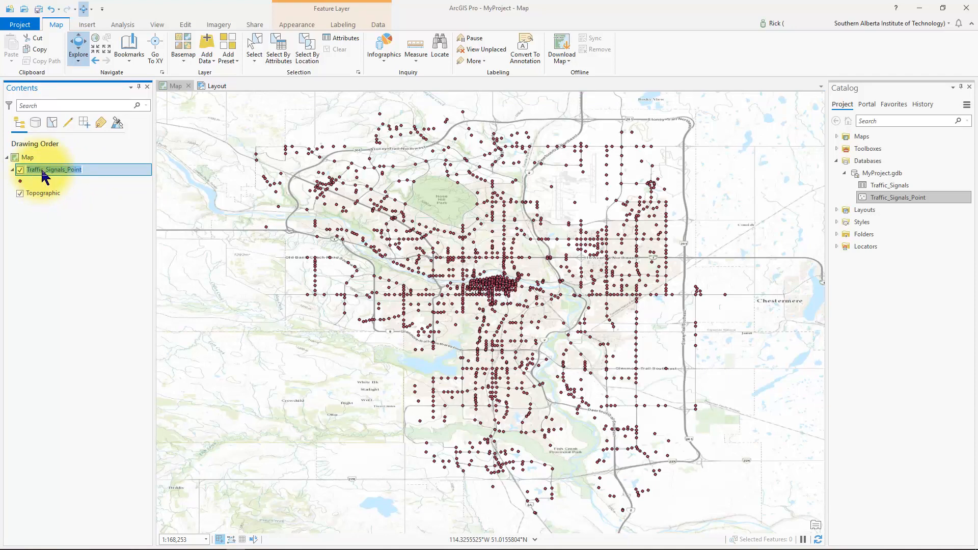
click(187, 24)
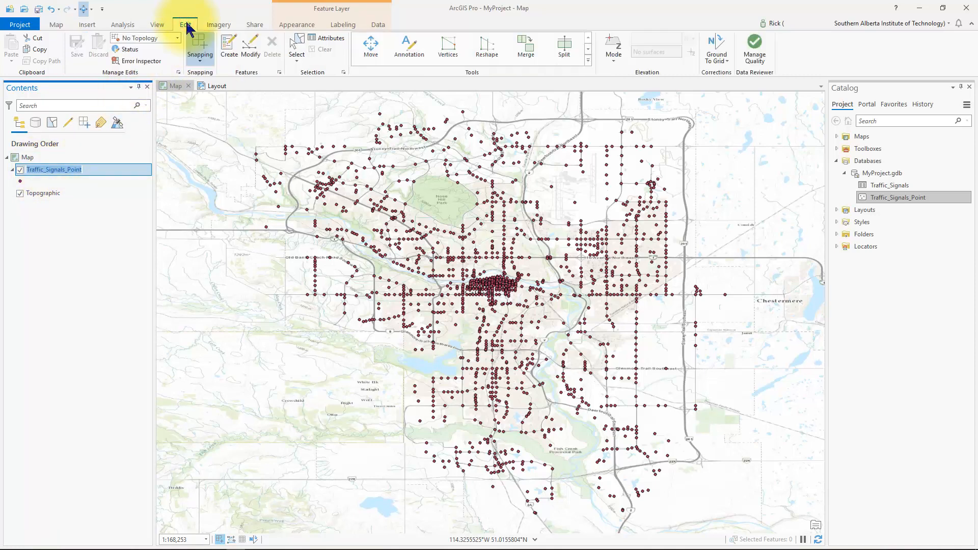
click(229, 53)
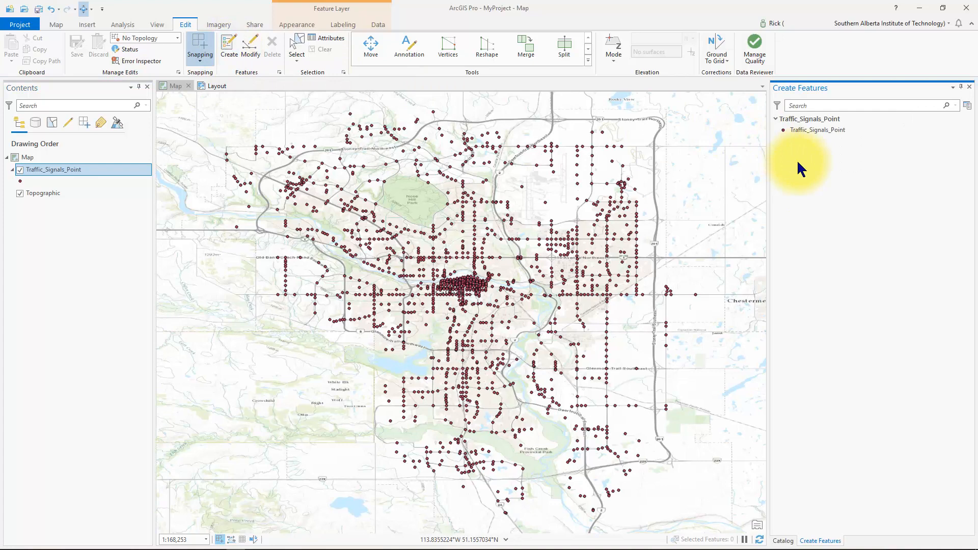
click(813, 131)
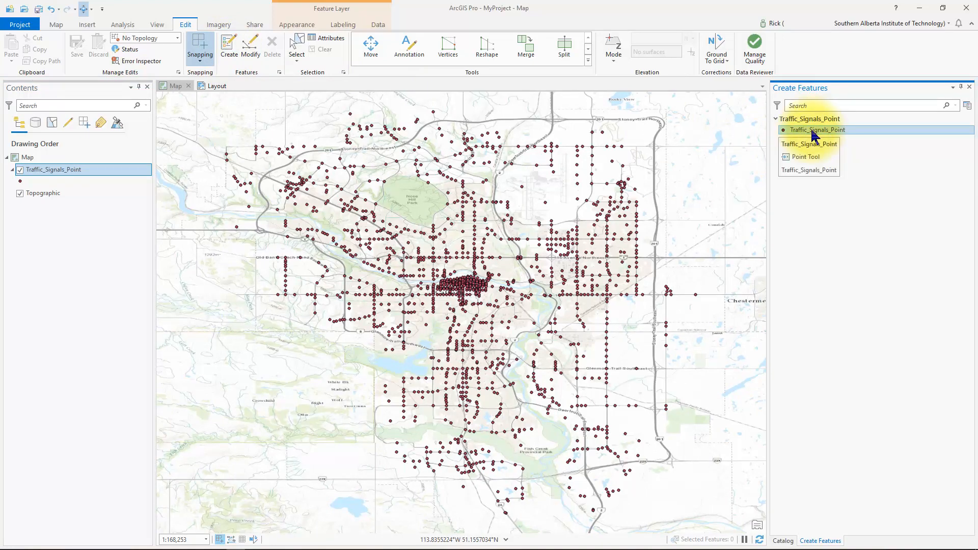
click(814, 131)
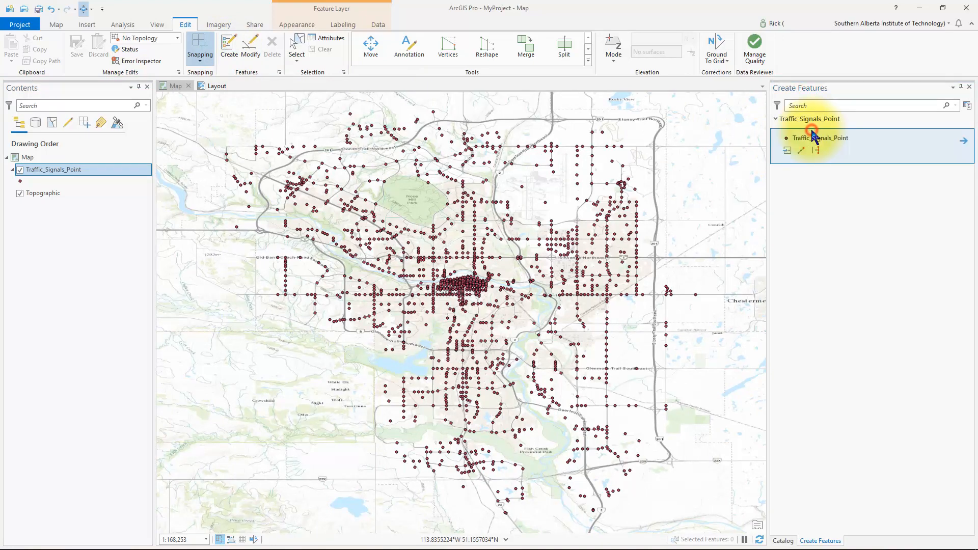
click(788, 151)
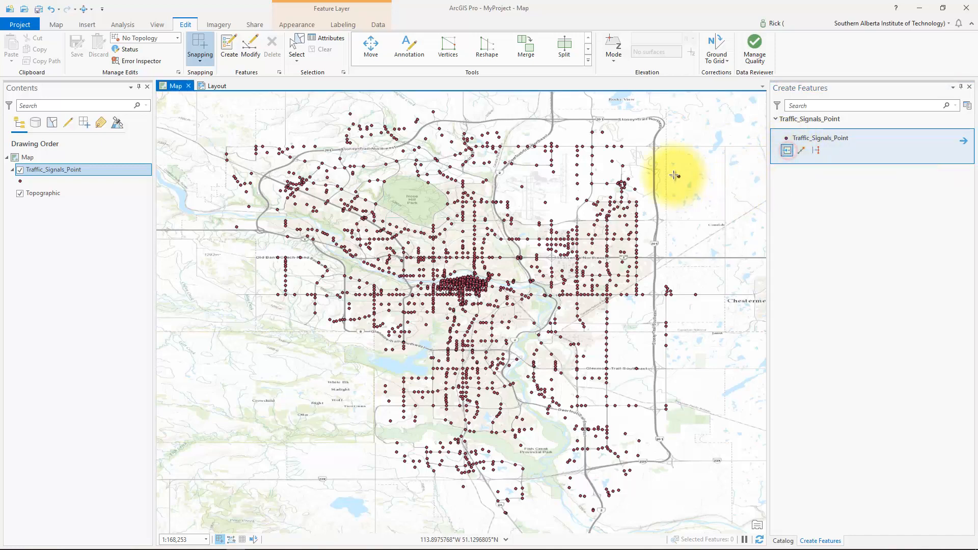
click(641, 136)
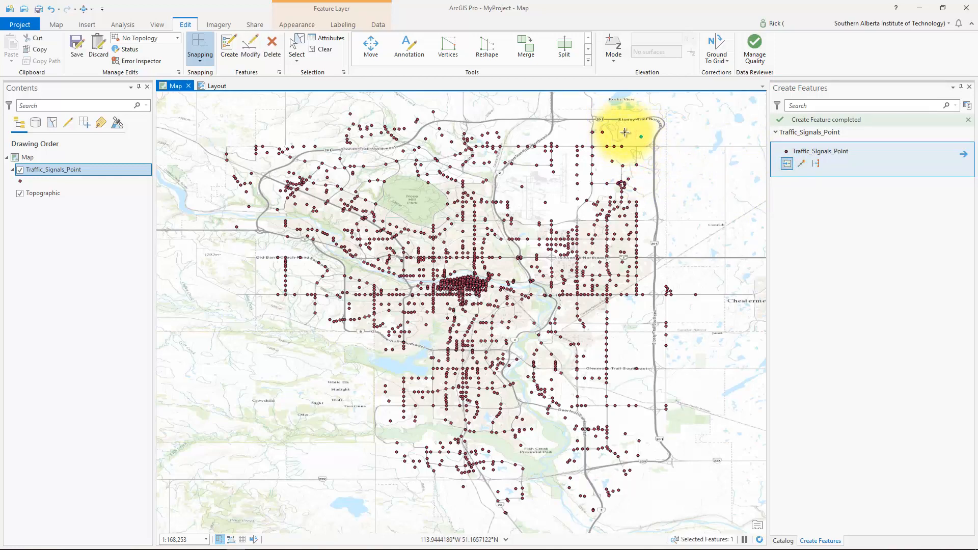
click(625, 132)
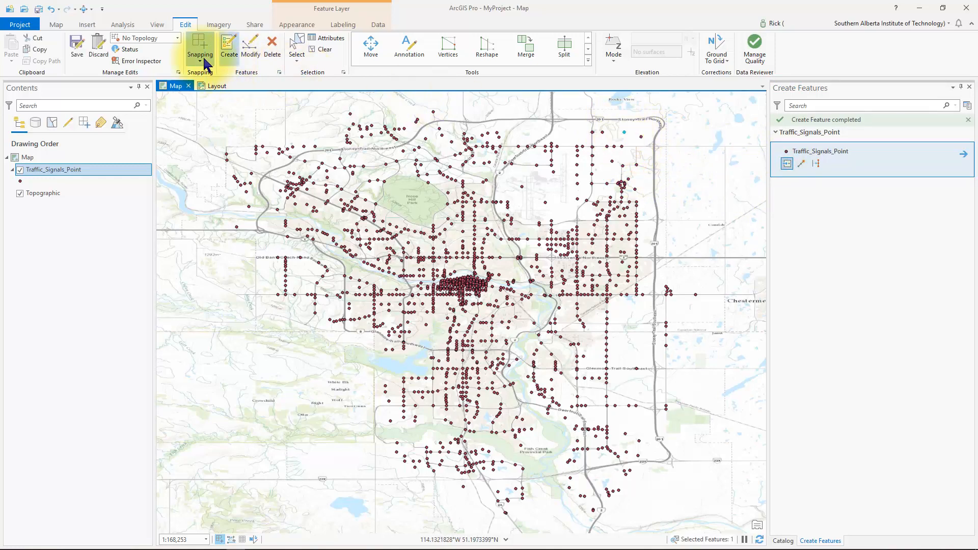
- Adjust the snapping options and place a third traffic signal point just north of the ring road
click(201, 61)
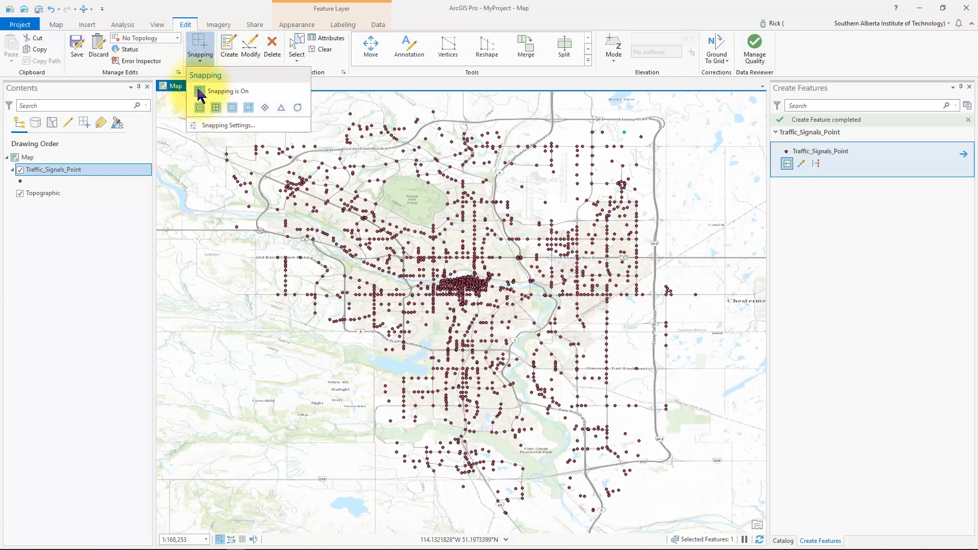
click(297, 108)
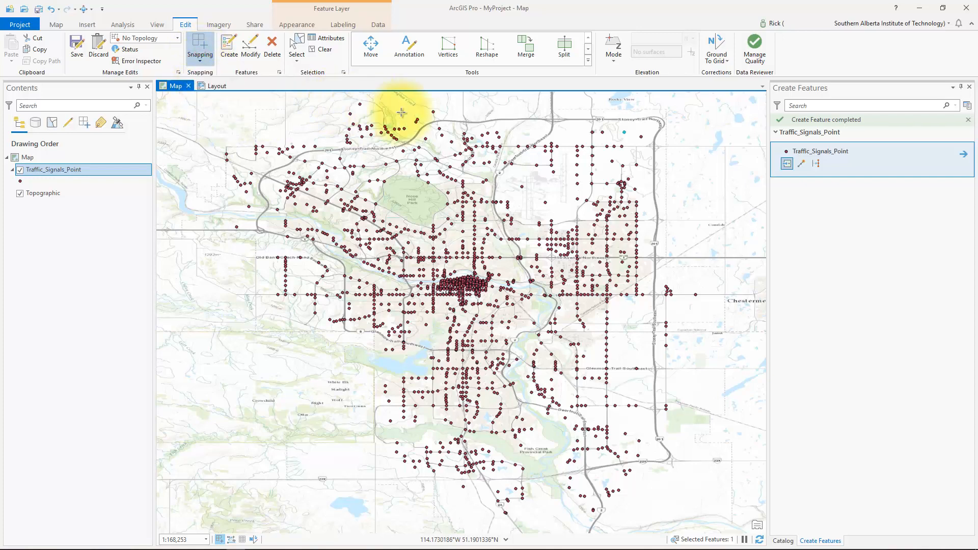
click(462, 110)
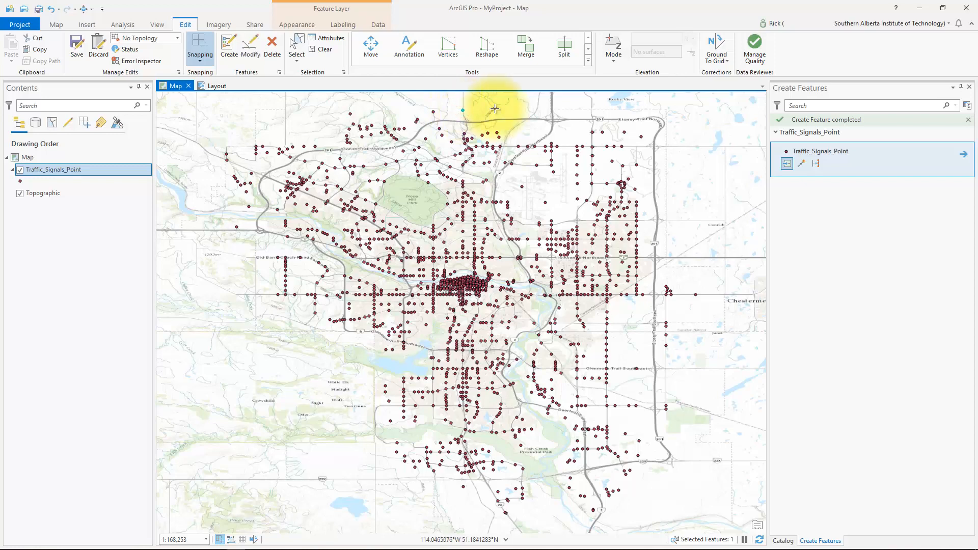
- Save all edits to the traffic signal points and close feature creation
click(76, 47)
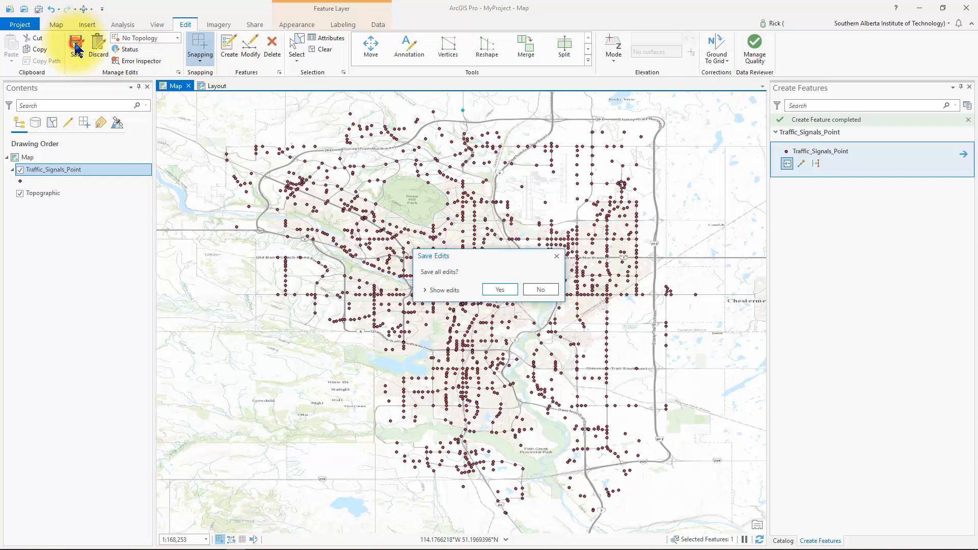
click(497, 289)
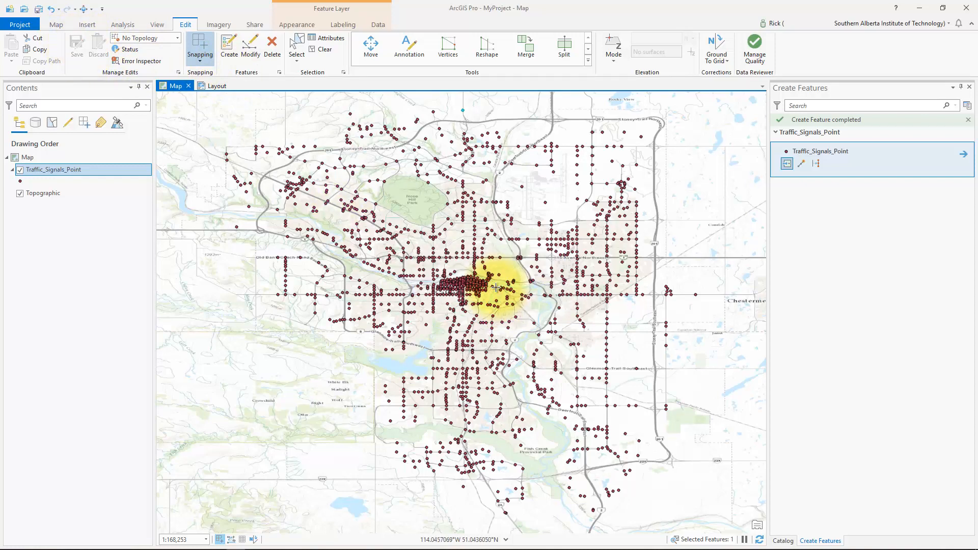
click(970, 86)
drag(923, 209, 575, 203)
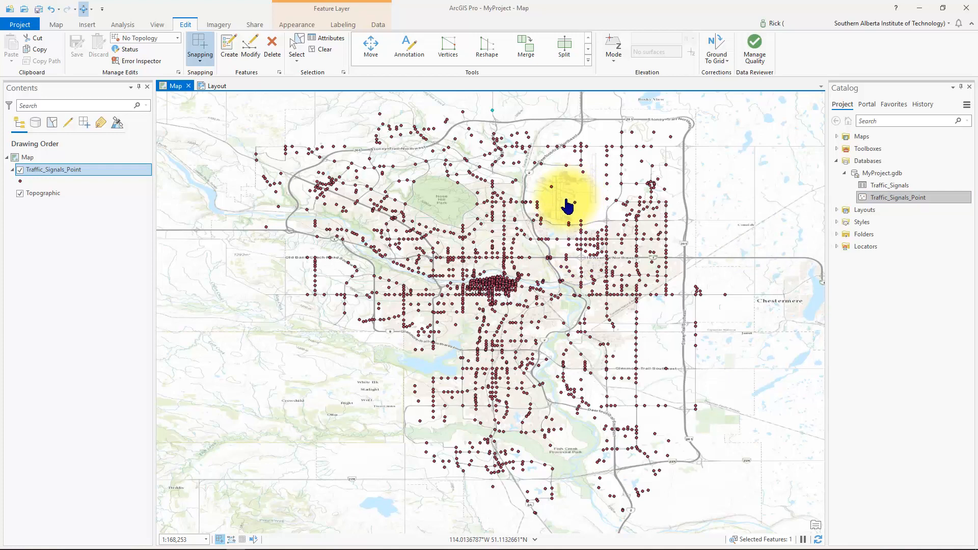
- Start a new feature class in MyProject.gdb named MyLines with the feature type Line
click(865, 201)
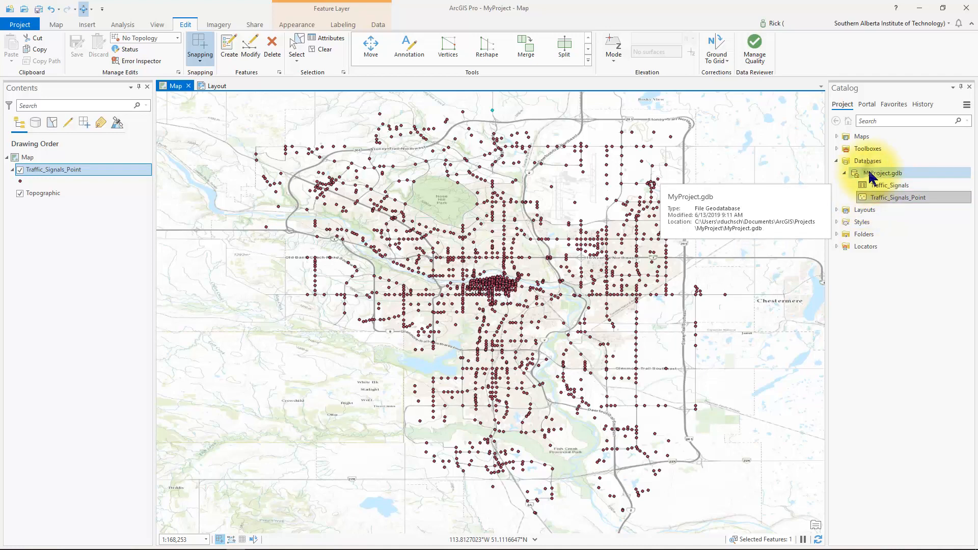
right_click(869, 174)
mouse_move(880, 194)
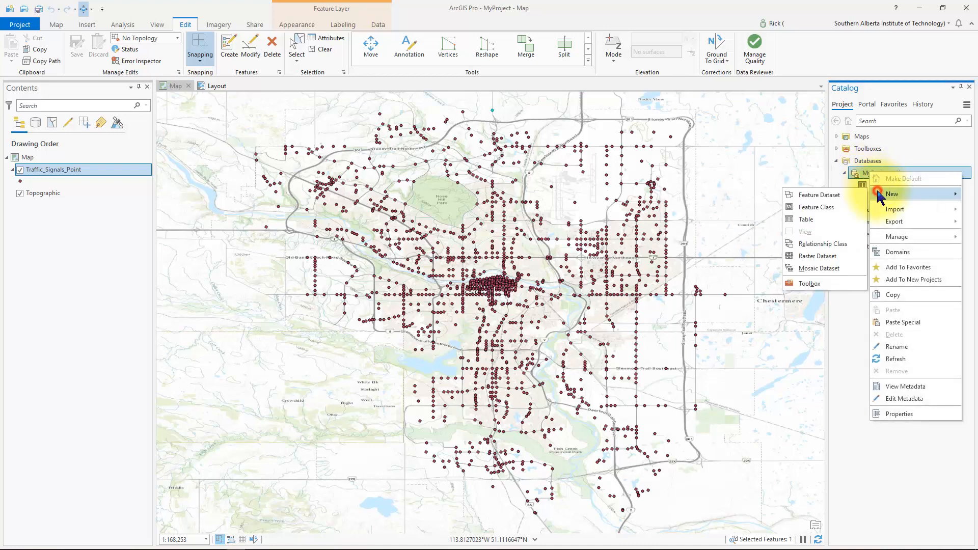
click(833, 207)
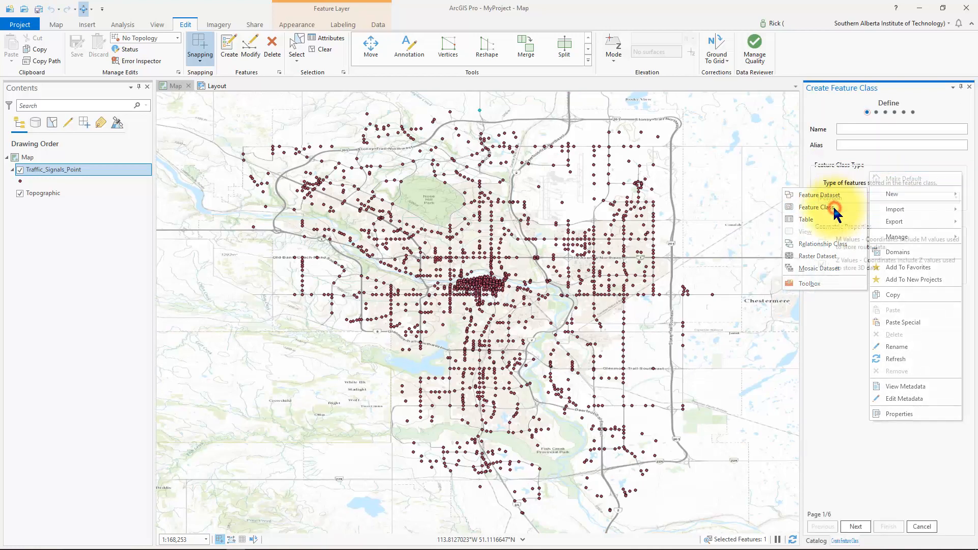
click(860, 129)
text(MyLin)
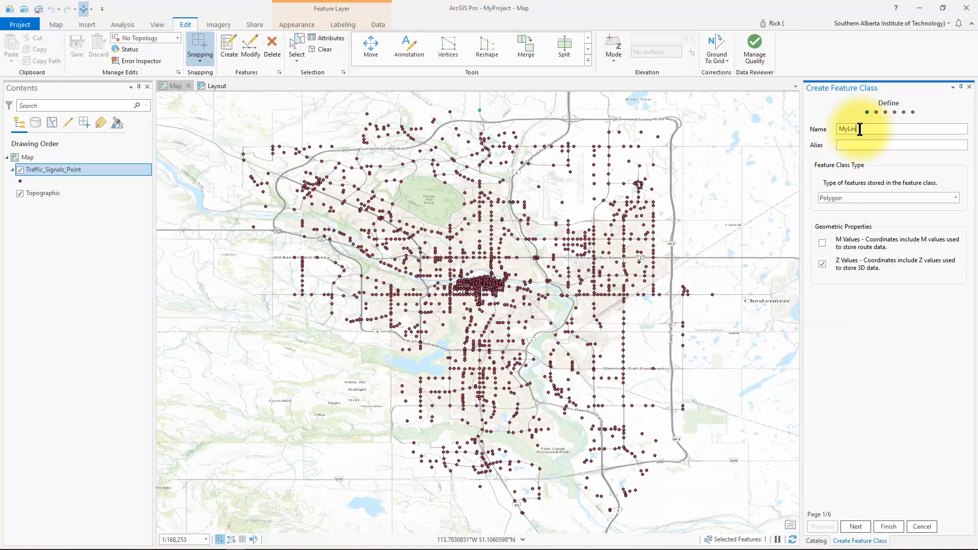
text(es)
click(853, 194)
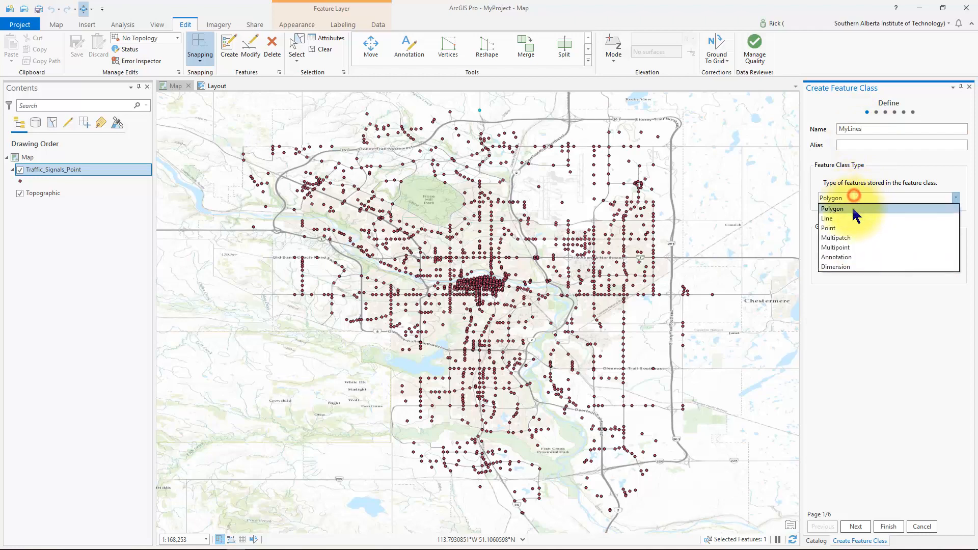
click(852, 219)
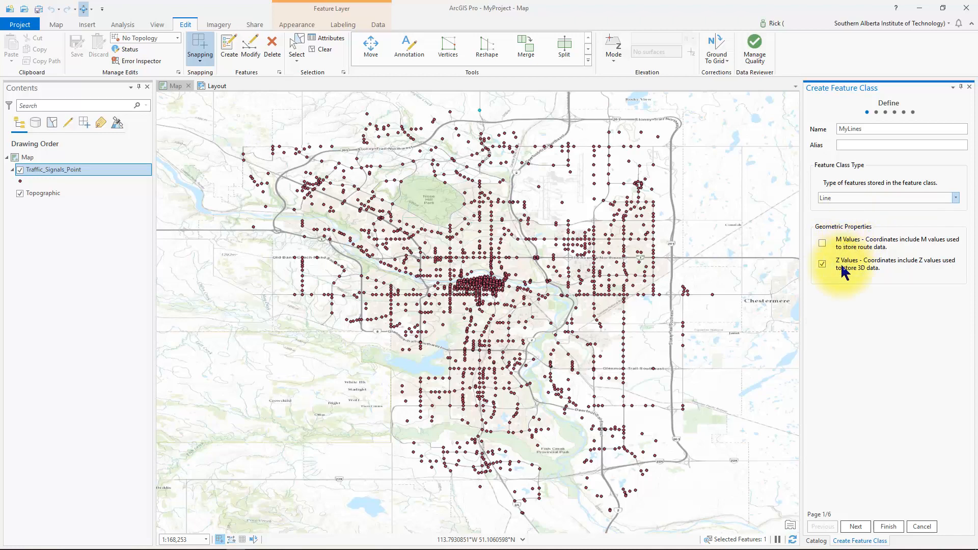
- Add a field named Type with the data type Double to the new feature class
click(859, 527)
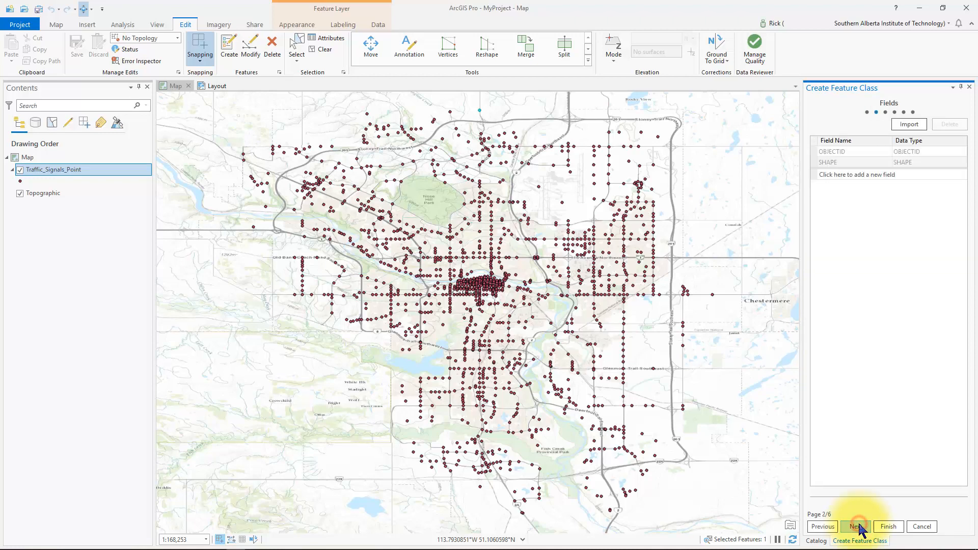
click(877, 180)
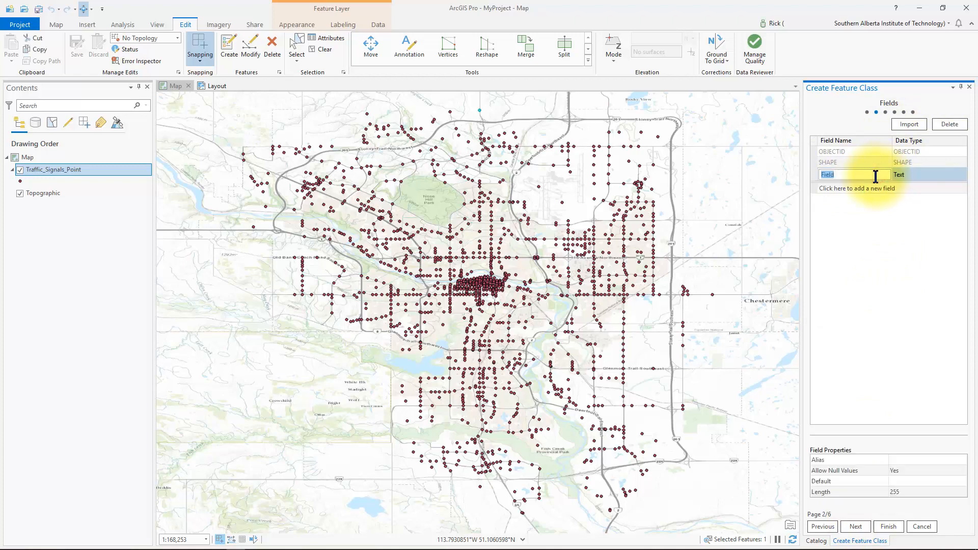
text(Type)
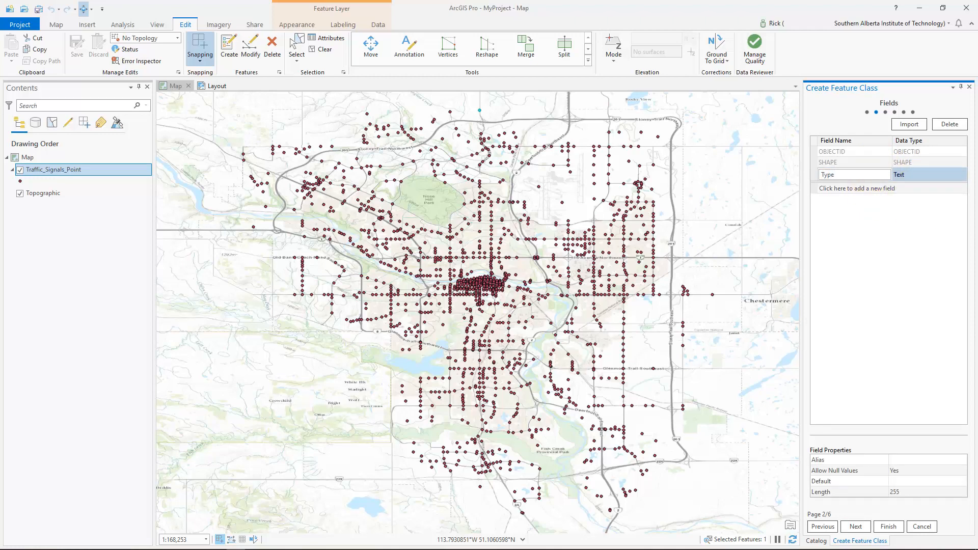
click(937, 176)
click(937, 176)
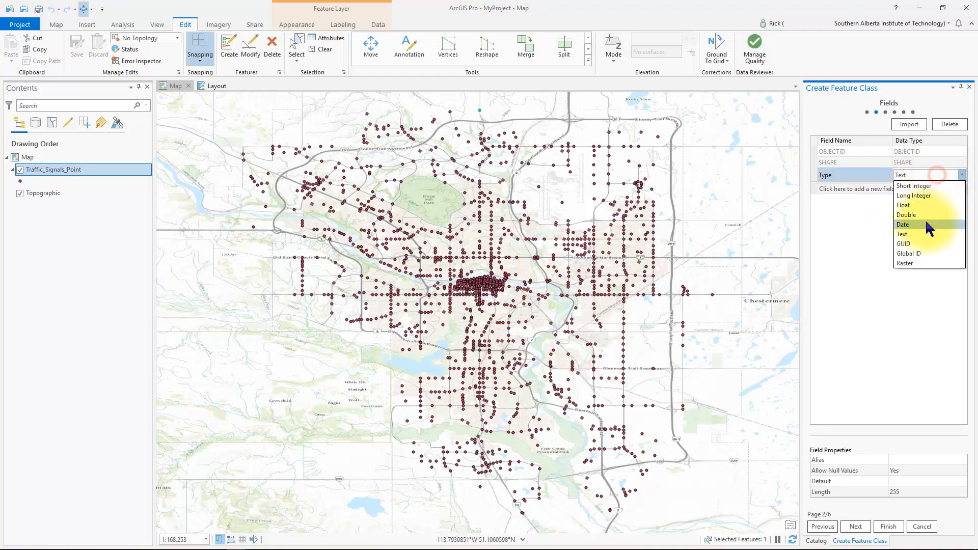
click(920, 216)
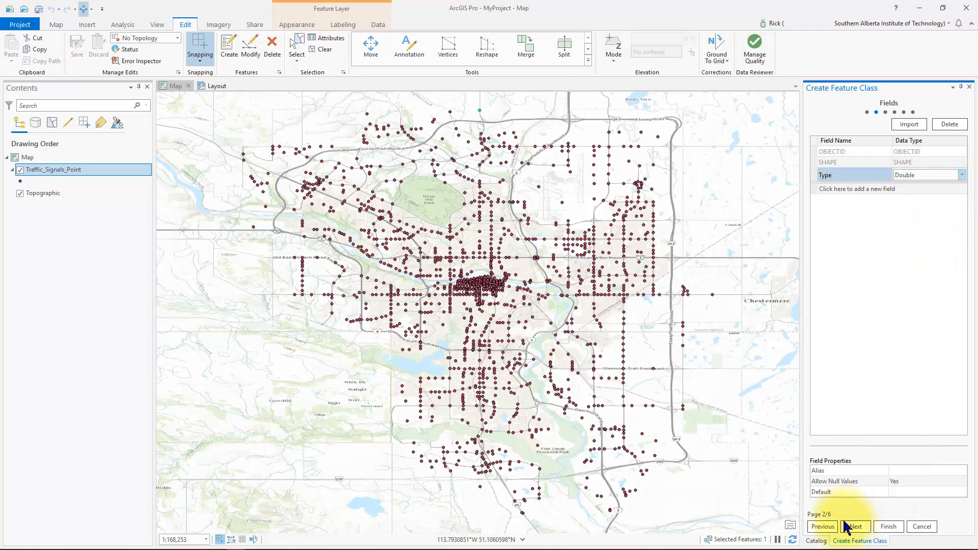
- Accept the CANA83-3TM114 coordinate system and the default tolerance, resolution and storage settings, and finish creating the MyLines feature class
click(852, 528)
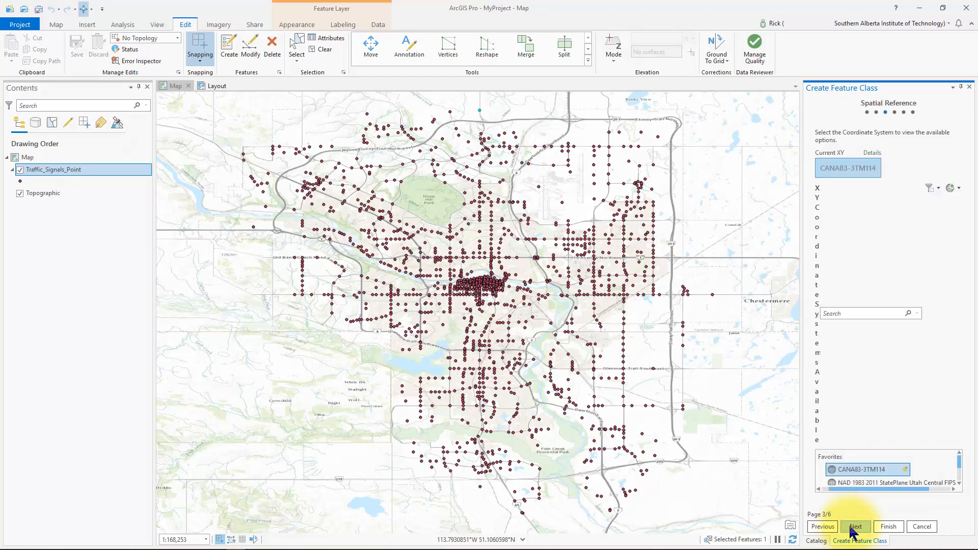
click(852, 529)
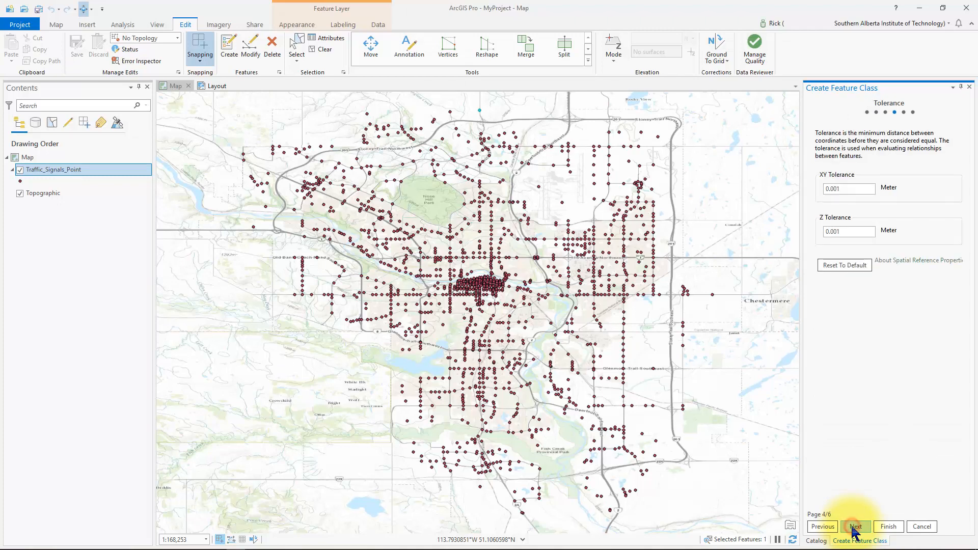
click(853, 528)
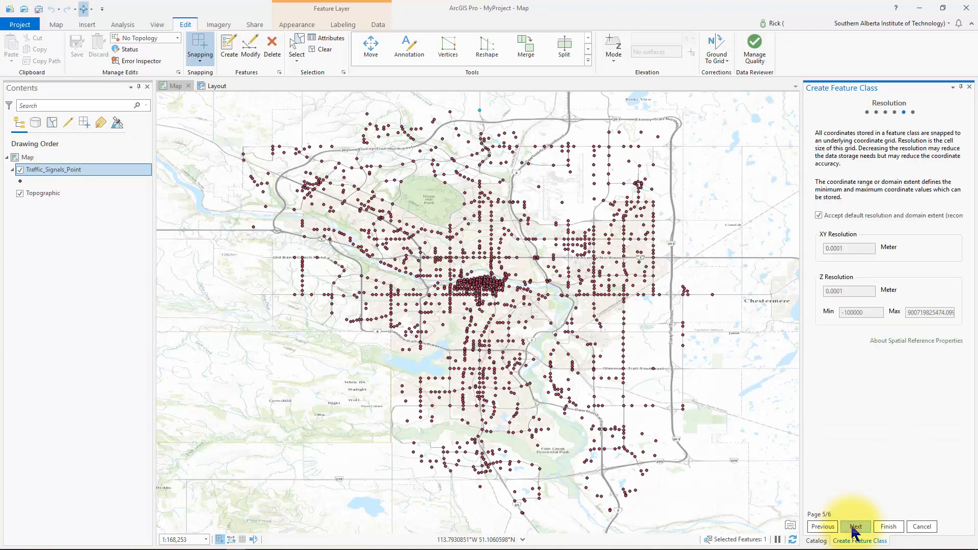
click(854, 528)
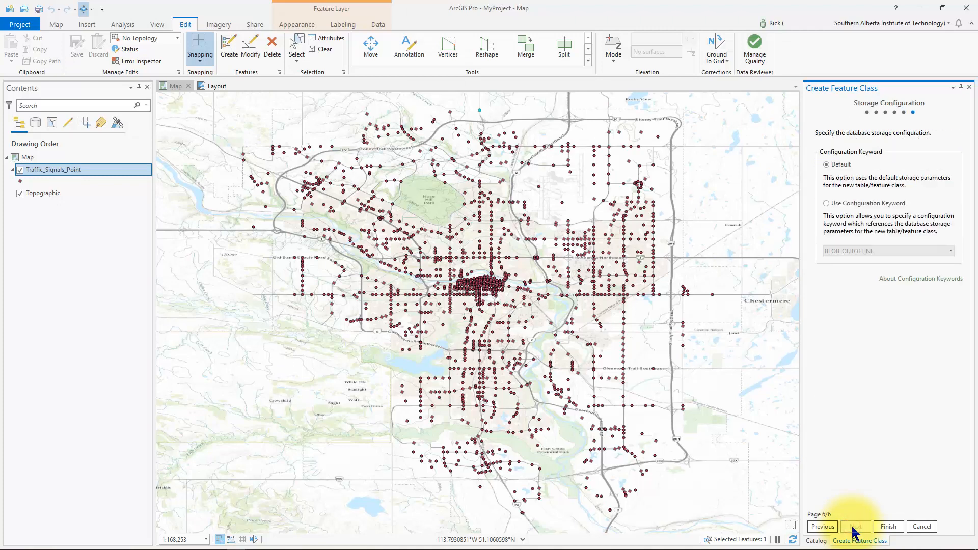
click(892, 528)
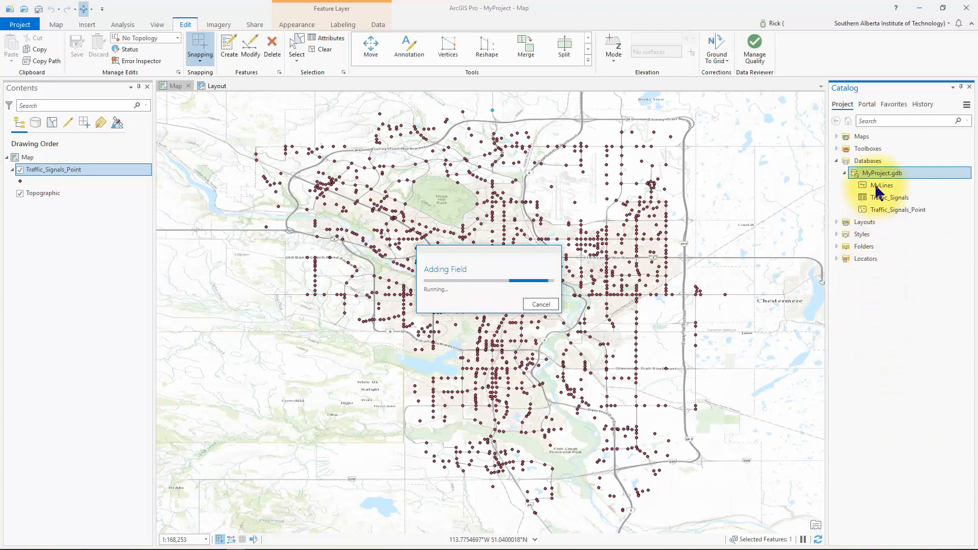
- Add the MyLines feature class from MyProject.gdb to the map
click(877, 186)
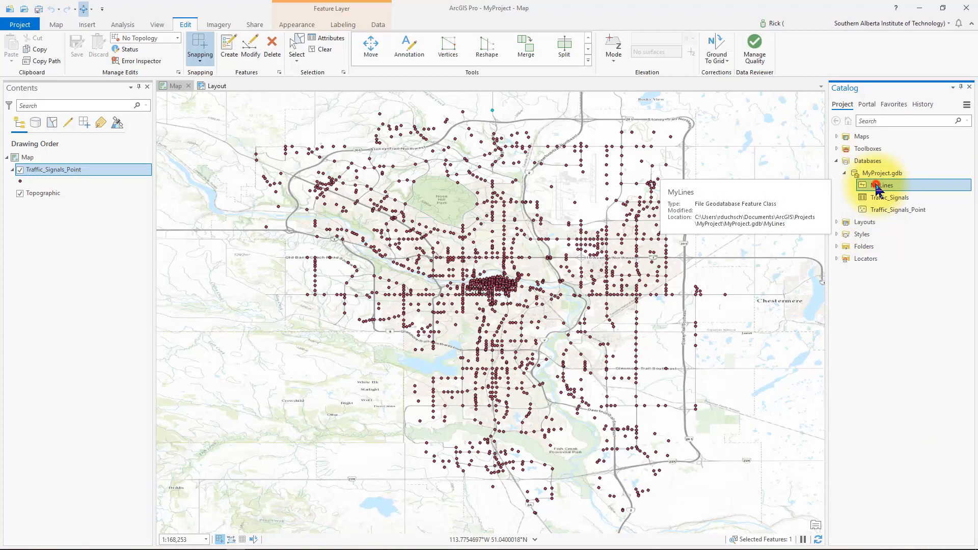
drag(491, 235, 485, 237)
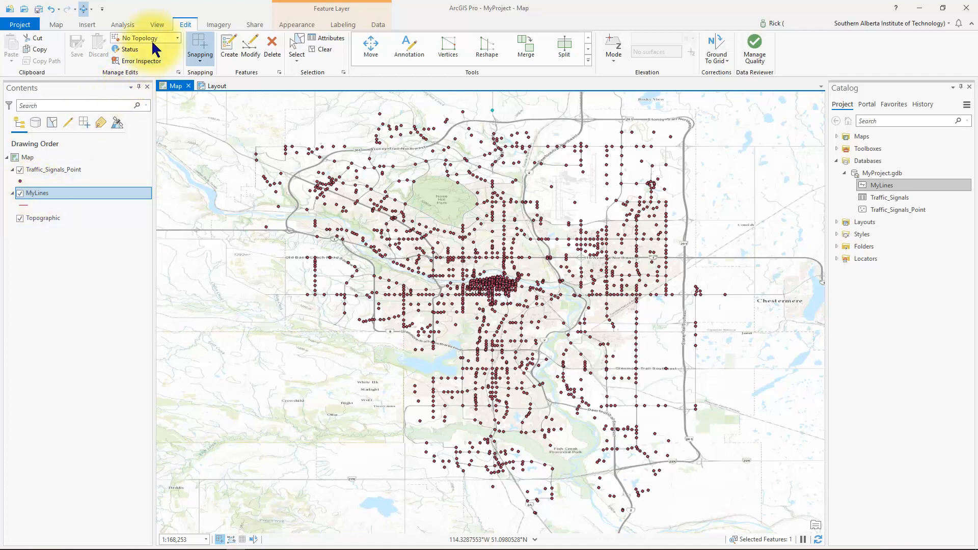
- Draw a zigzag MyLines feature with four vertices just east of the city's ring road and save the edits
click(229, 48)
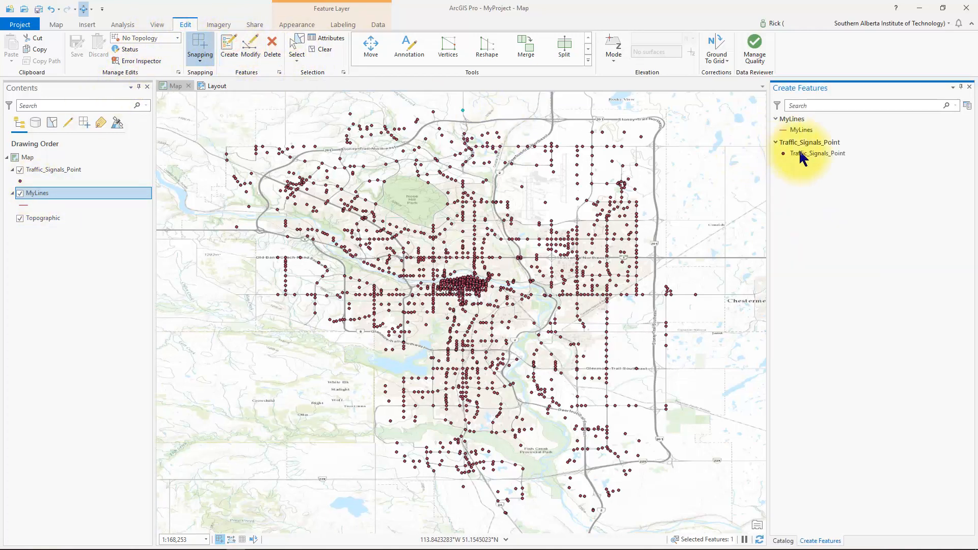
click(806, 131)
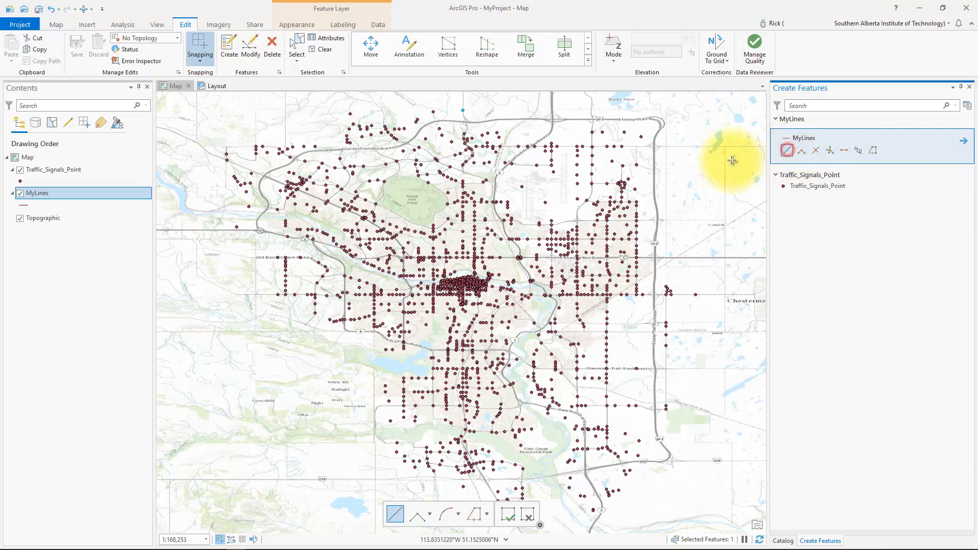
click(689, 153)
click(678, 200)
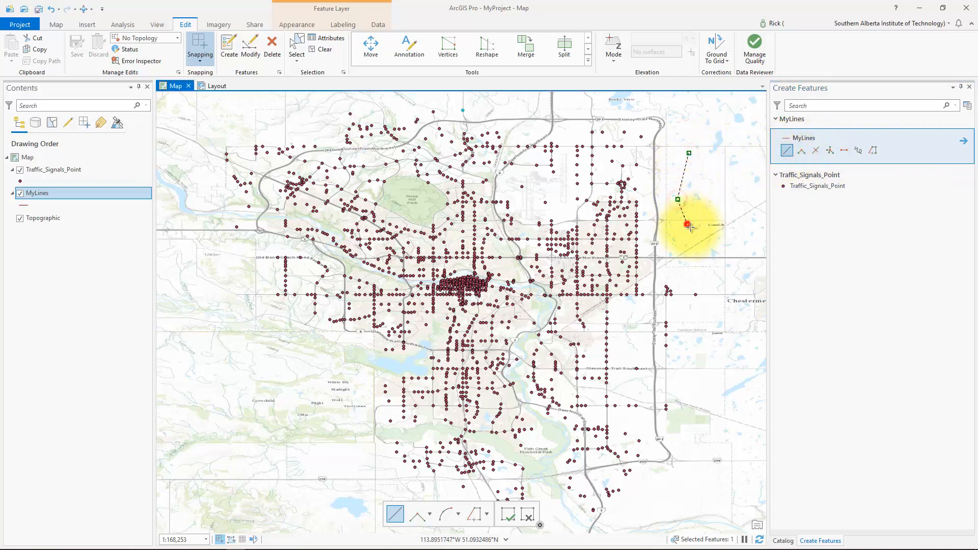
click(688, 224)
click(677, 247)
right_click(677, 267)
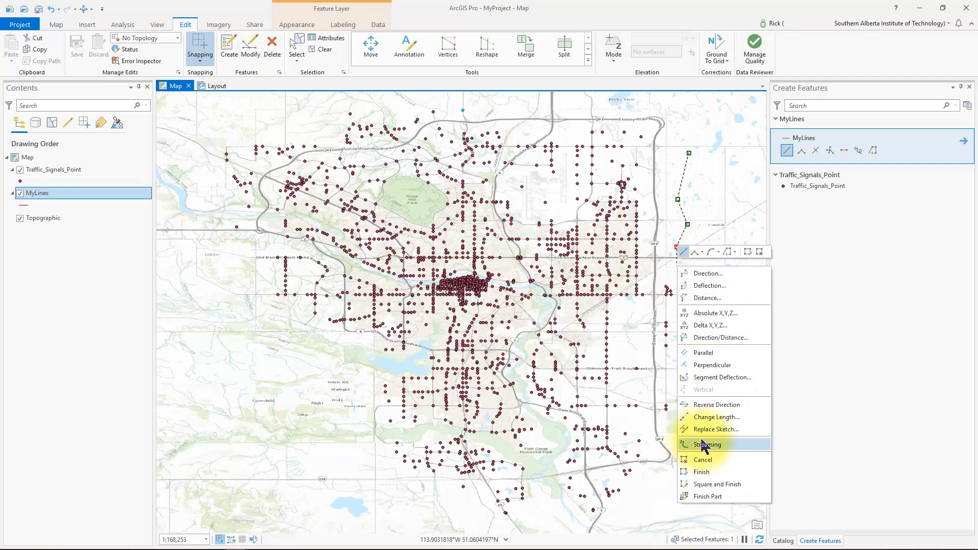
click(701, 473)
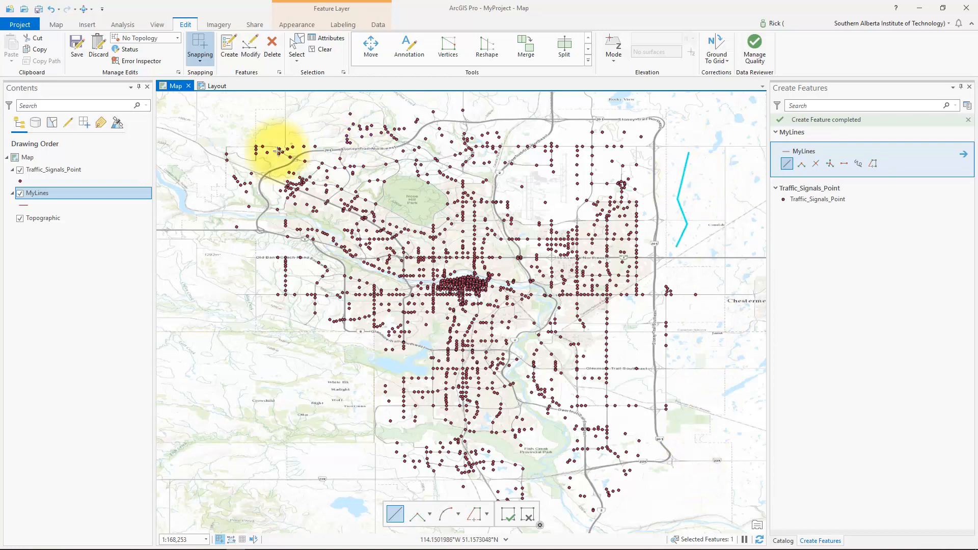
click(78, 48)
click(501, 291)
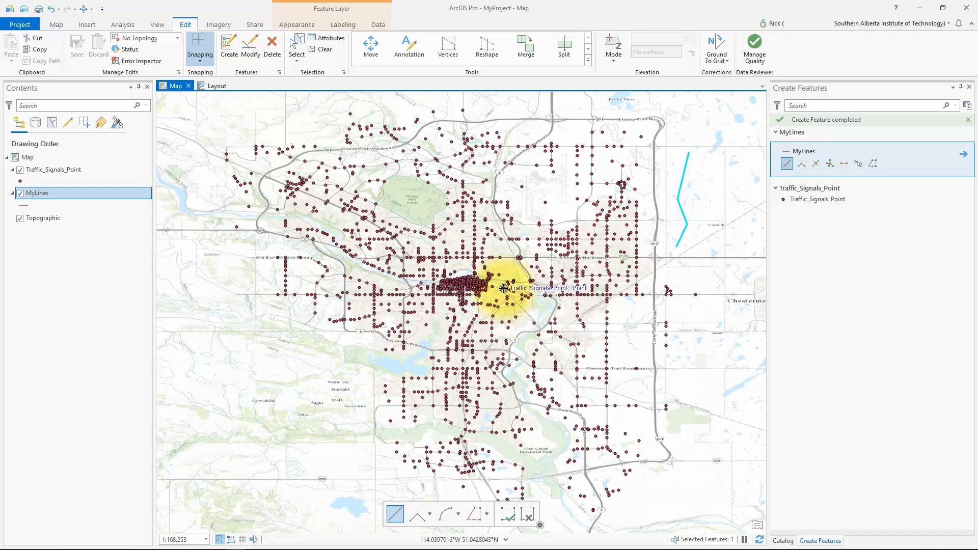
- Switch to the layout and draw a circle graphic about 5.8 in wide in the upper-left part of the page
click(211, 90)
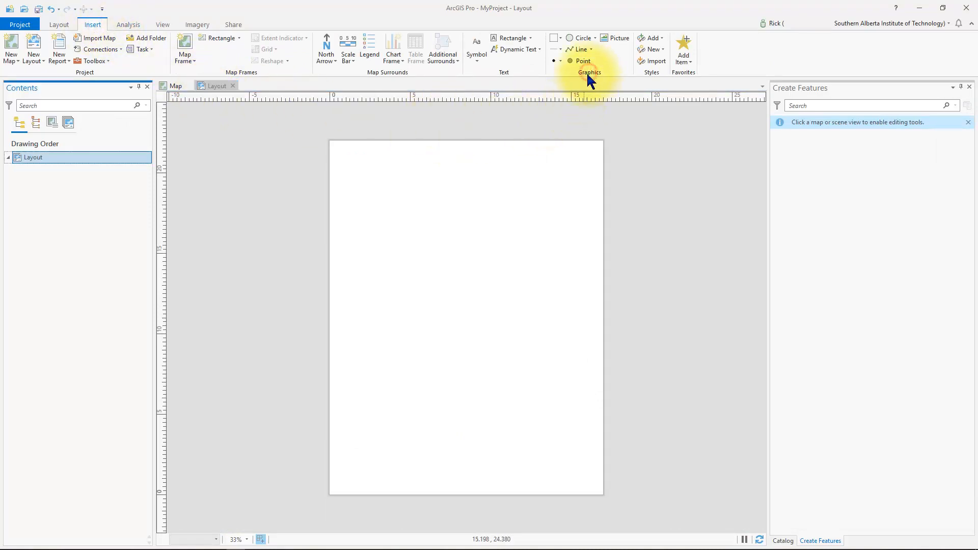
click(580, 39)
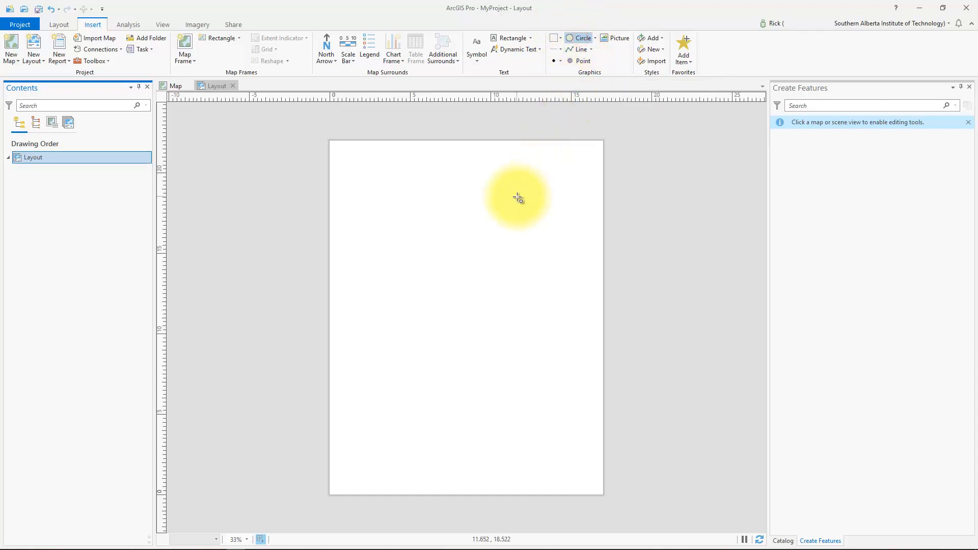
drag(369, 195, 408, 226)
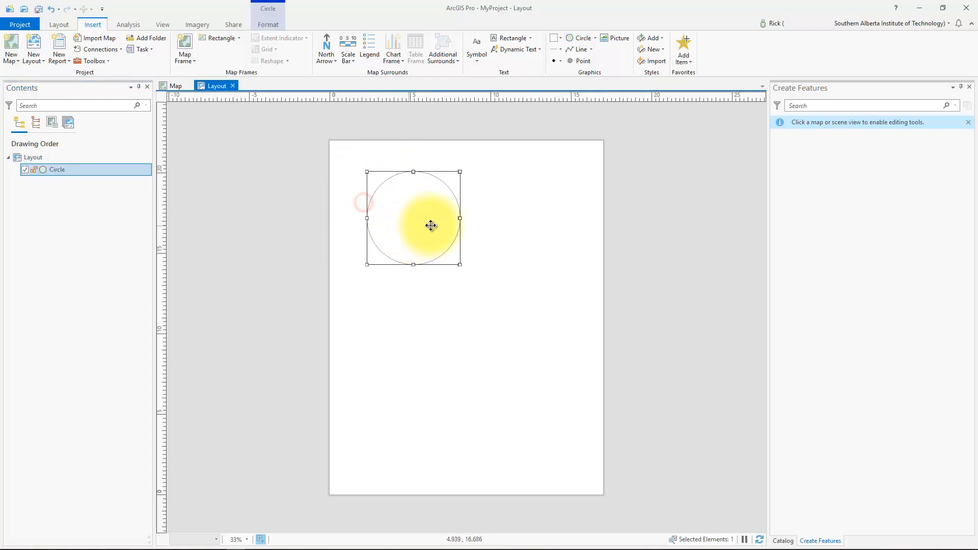
- Open the circle's properties, apply the Airport symbol from the ArcGIS 2D gallery, and deselect the circle
right_click(426, 224)
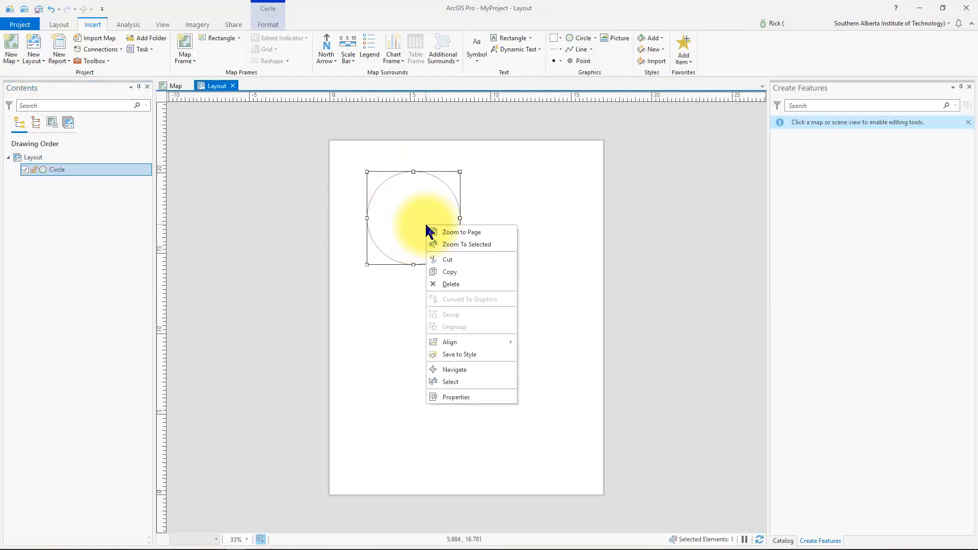
click(438, 396)
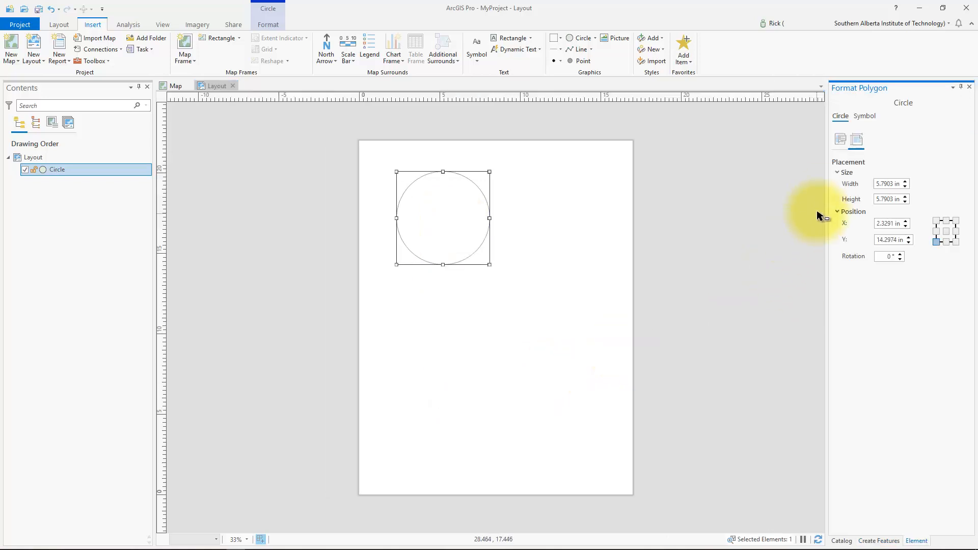
click(840, 139)
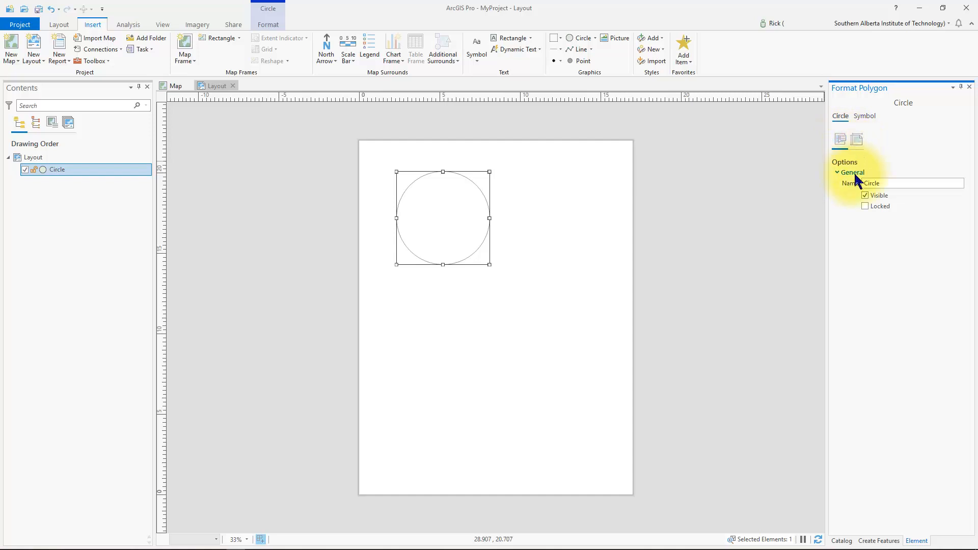
click(864, 116)
click(860, 255)
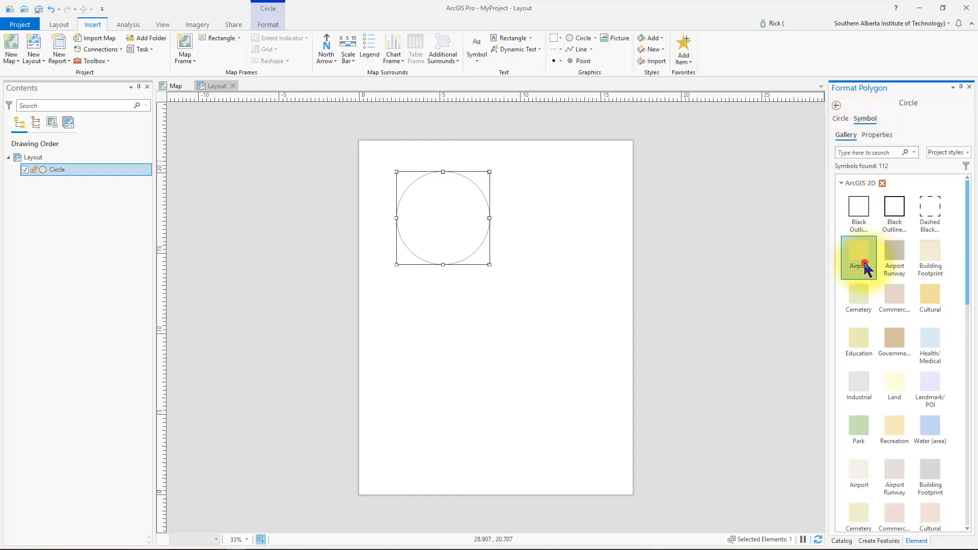
click(837, 107)
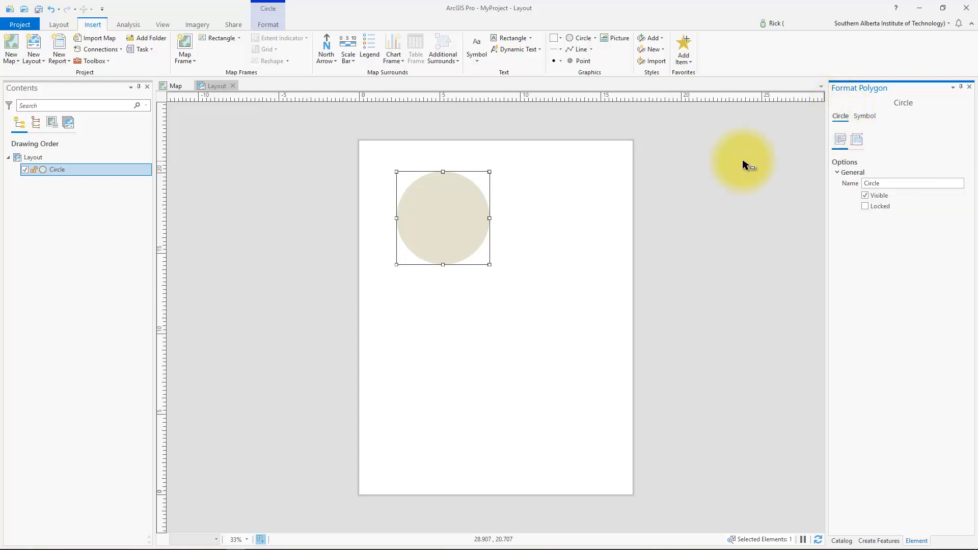
click(589, 208)
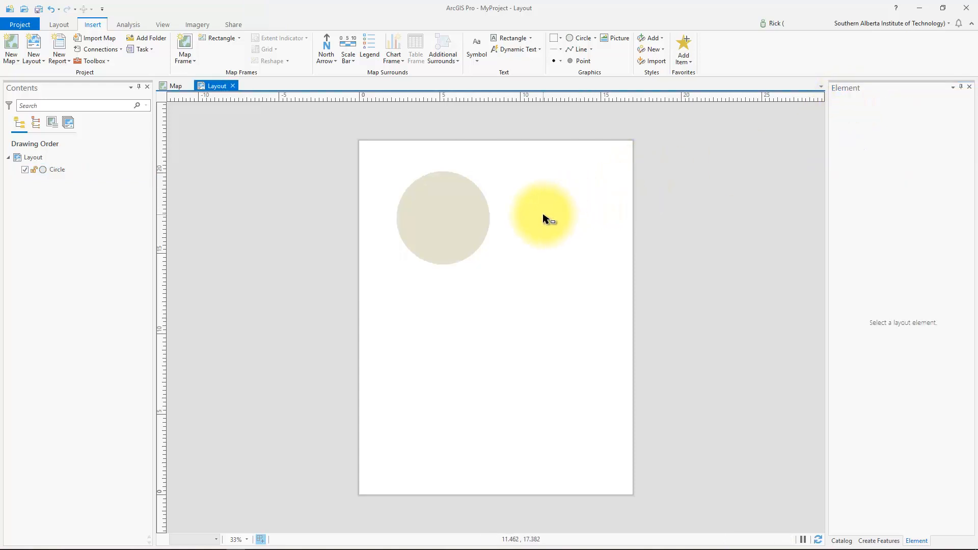